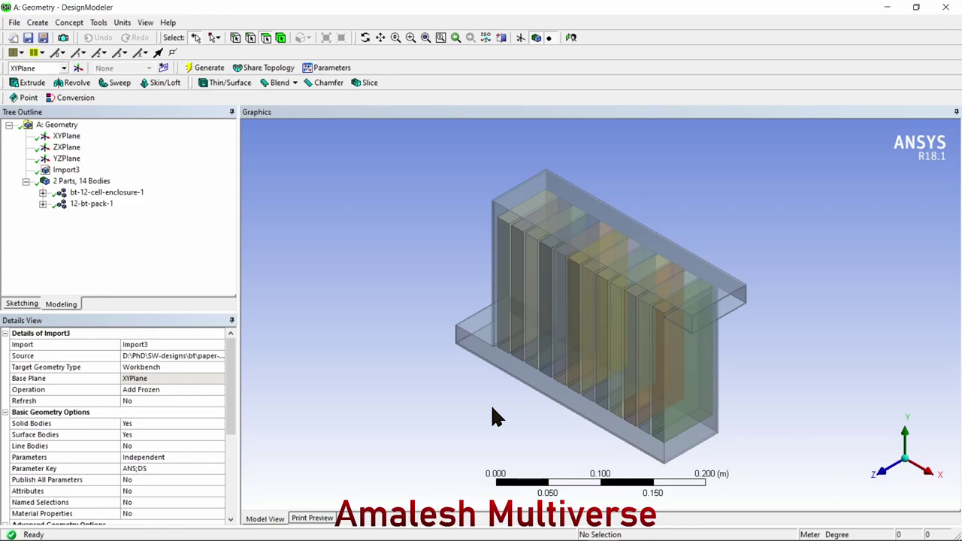
Orbit and zoom to inspect the imported enclosure and 12-cell battery pack.
middle_drag(492, 417, 640, 370)
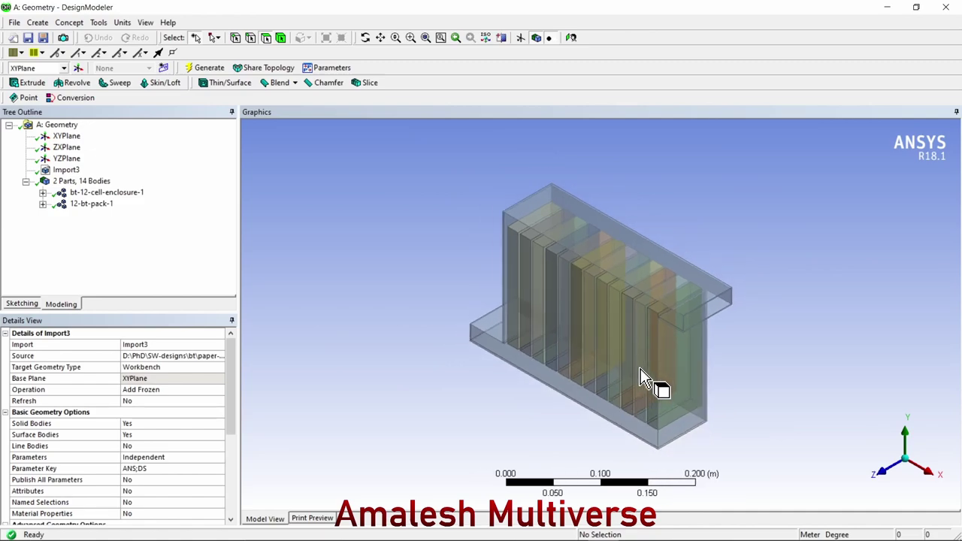
scroll(641, 353, down, 2)
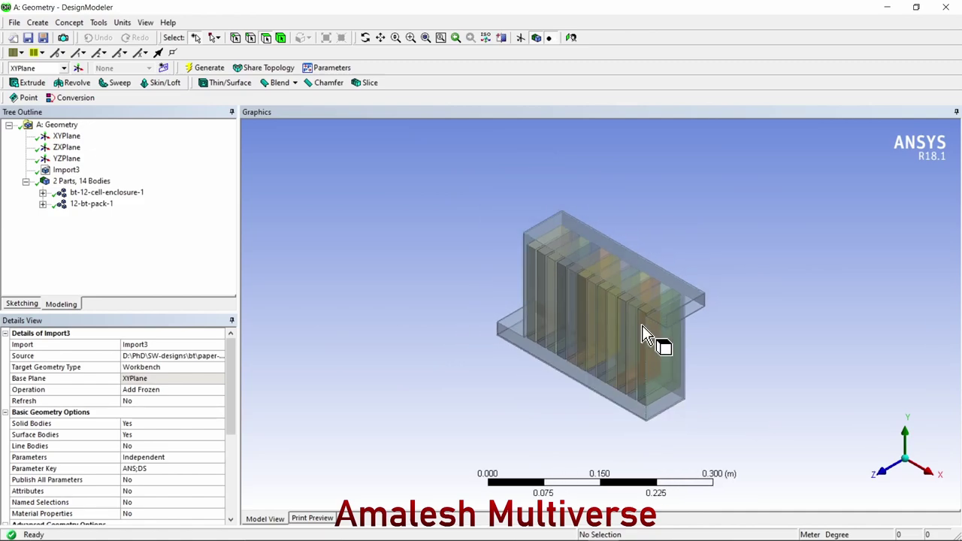
scroll(643, 335, up, 3)
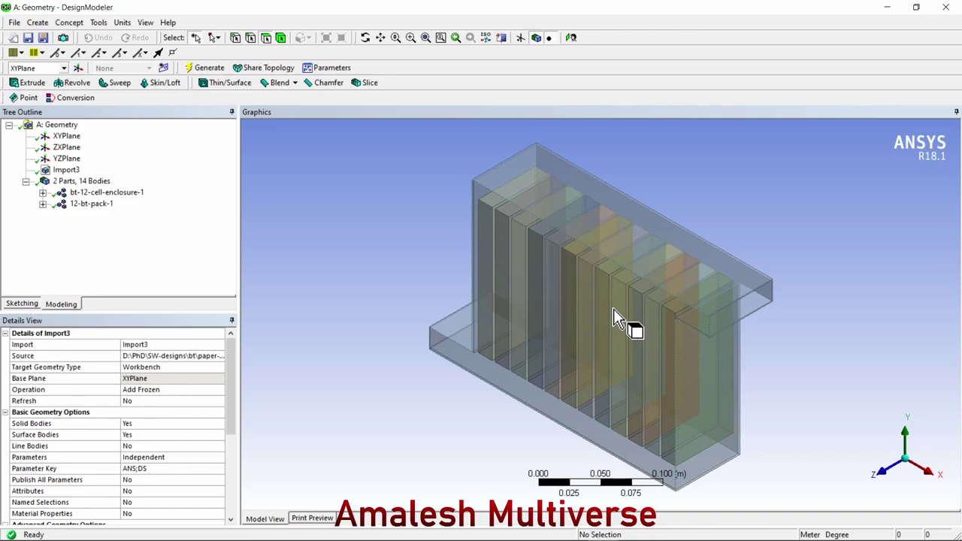
Create a Fill by Cavity from the enclosure's 8 inner faces, generating the new Solid air body.
click(99, 23)
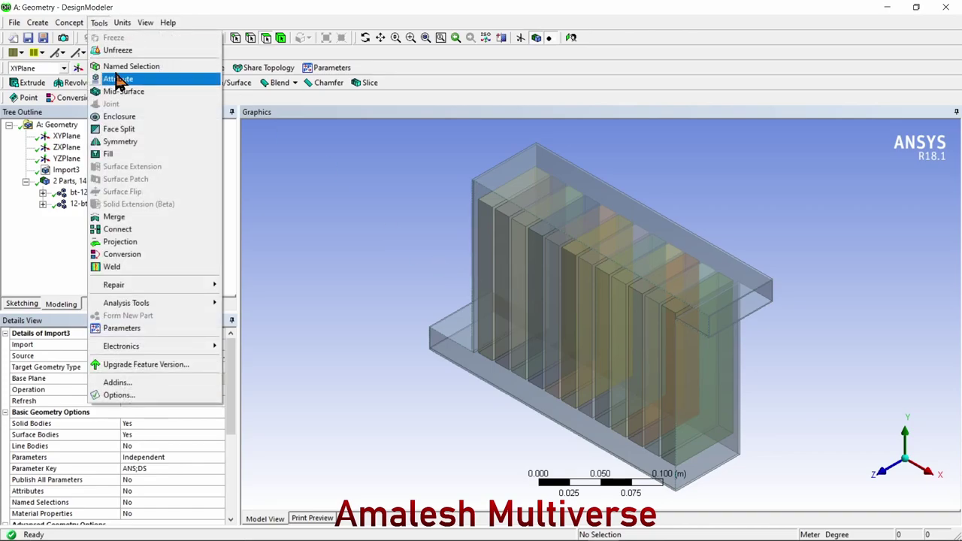
click(108, 154)
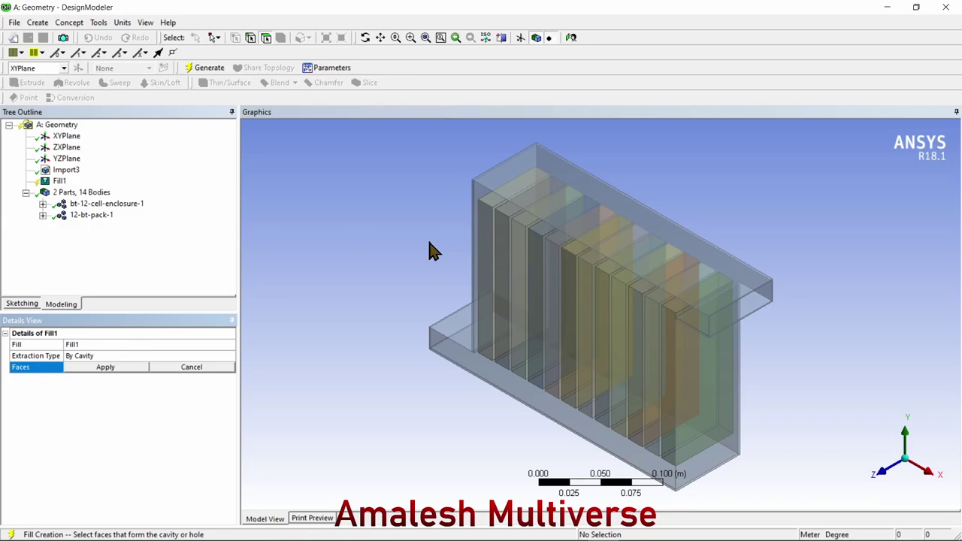
click(511, 291)
middle_drag(511, 292, 503, 204)
ctrl+click(702, 359)
ctrl+click(714, 230)
ctrl+click(698, 398)
click(105, 366)
click(208, 67)
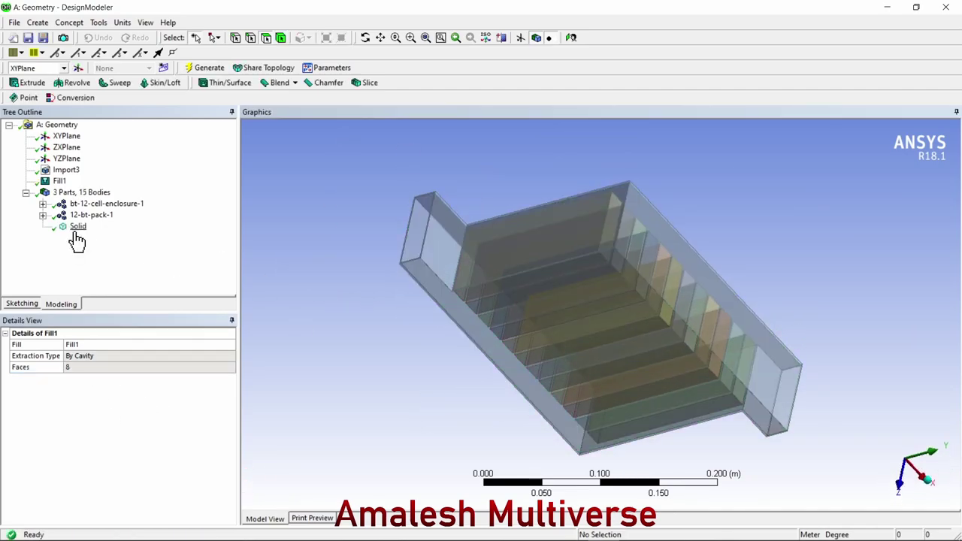
click(77, 227)
middle_drag(537, 285, 638, 221)
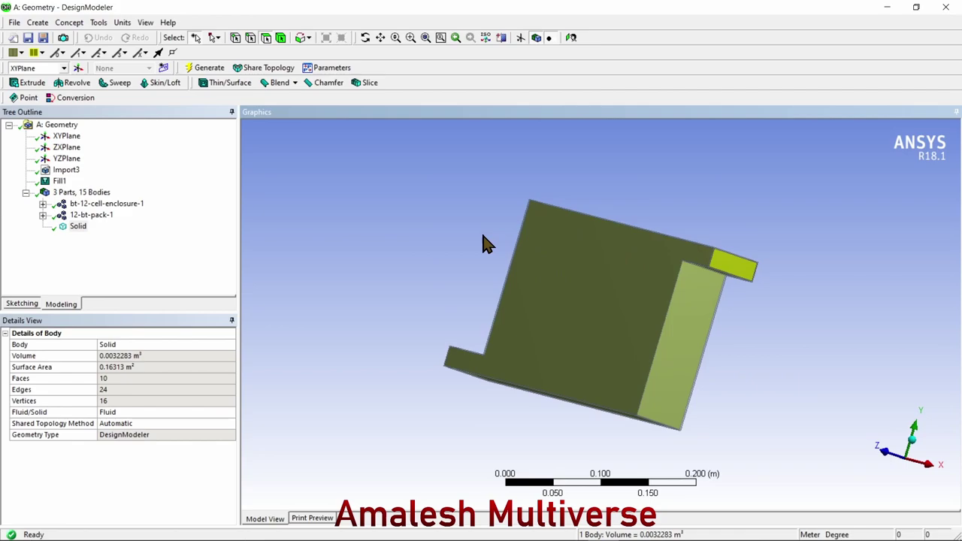
Hide every body except Solid and rotate the translucent air volume to face front.
middle_drag(785, 317, 789, 344)
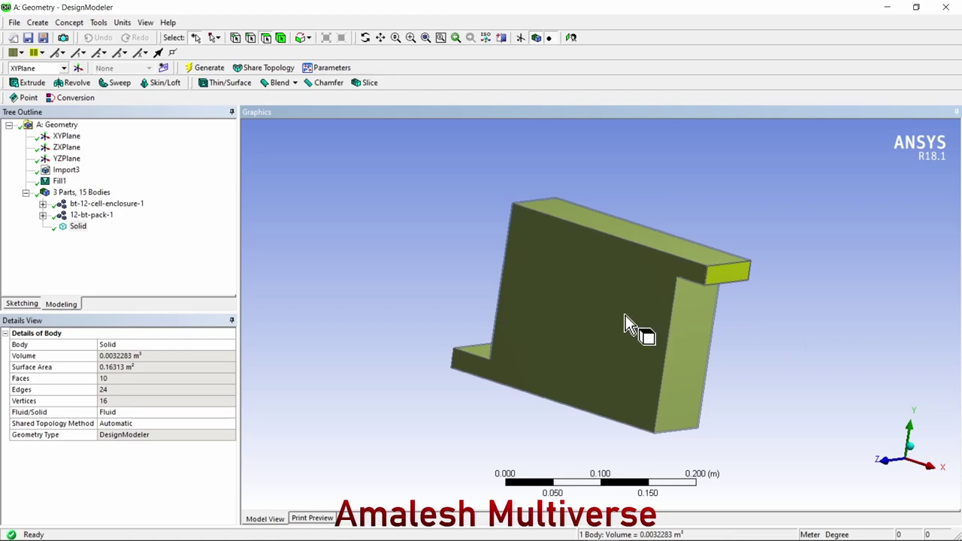
click(78, 226)
right_click(79, 235)
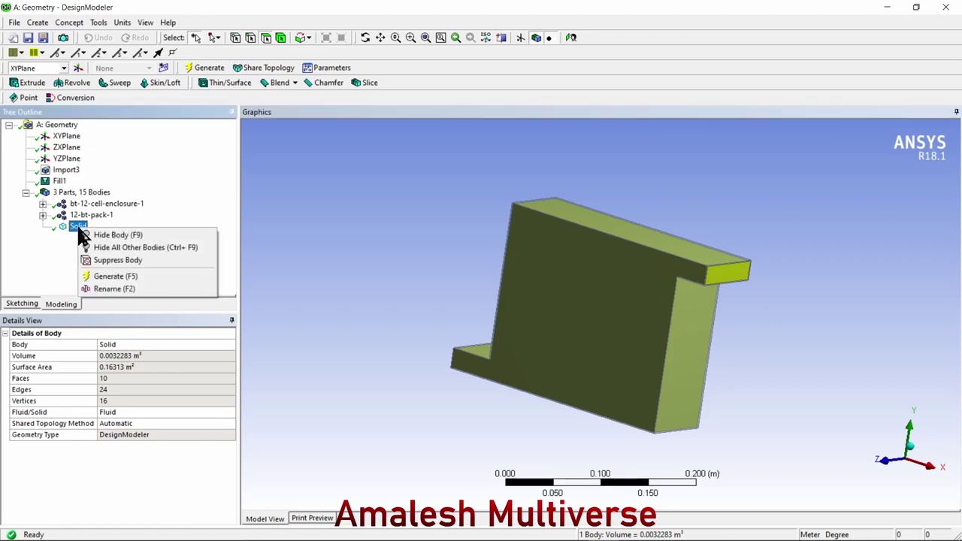
click(187, 248)
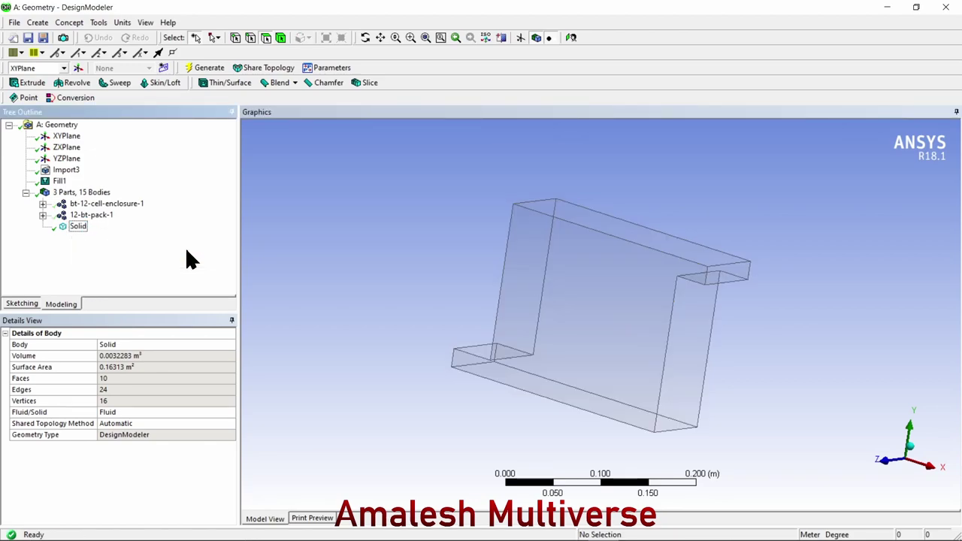
click(767, 257)
mouse_move(767, 257)
middle_down()
mouse_move(698, 311)
mouse_move(619, 263)
mouse_move(721, 243)
mouse_move(789, 251)
mouse_move(779, 223)
mouse_move(779, 243)
middle_up()
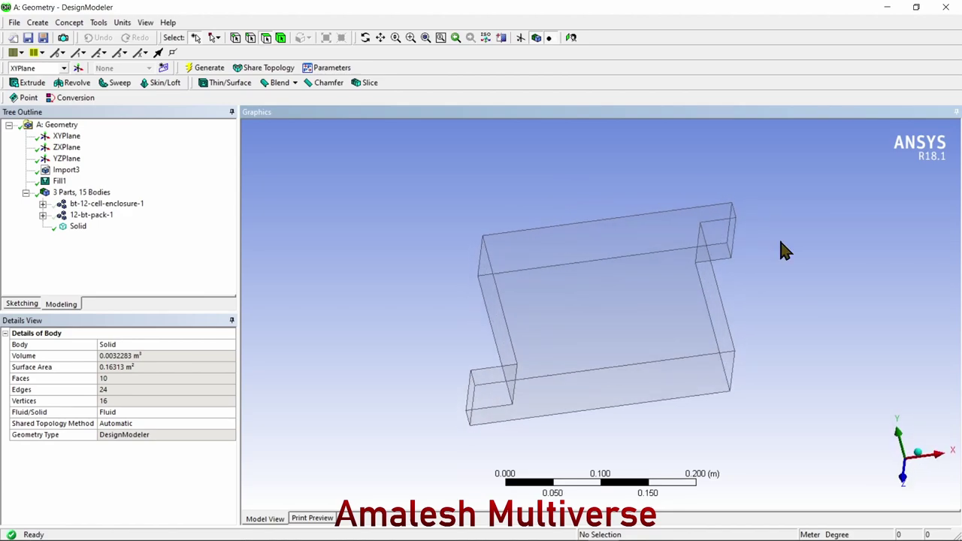
middle_drag(781, 245, 803, 219)
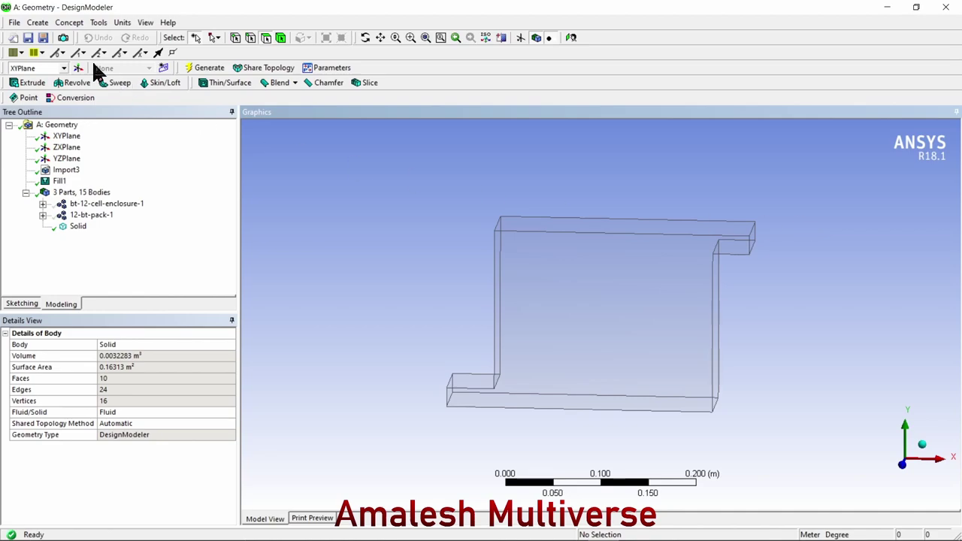
Show all hidden bodies again in the Graphics view.
click(38, 23)
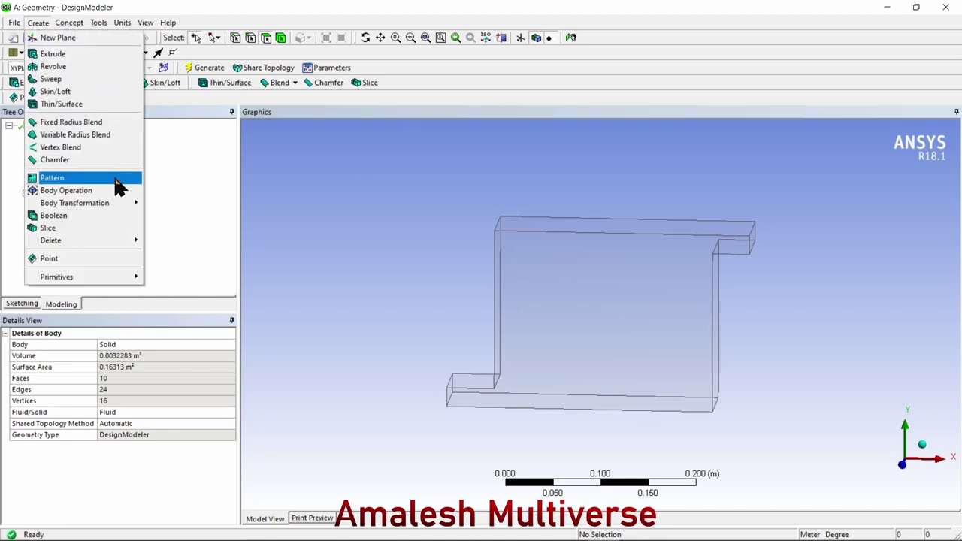
click(333, 170)
right_click(333, 167)
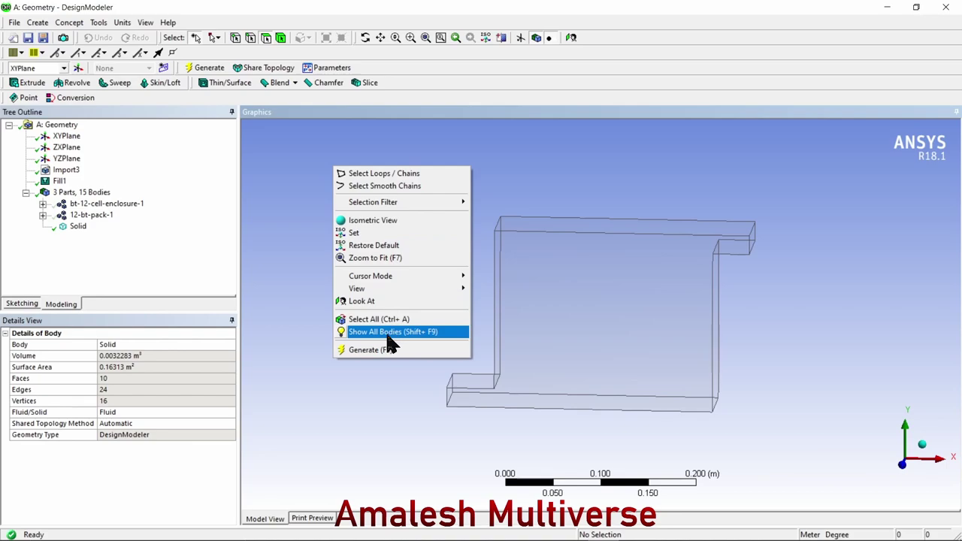
click(392, 332)
Add a new Boolean1 feature and focus its Operation field.
click(32, 24)
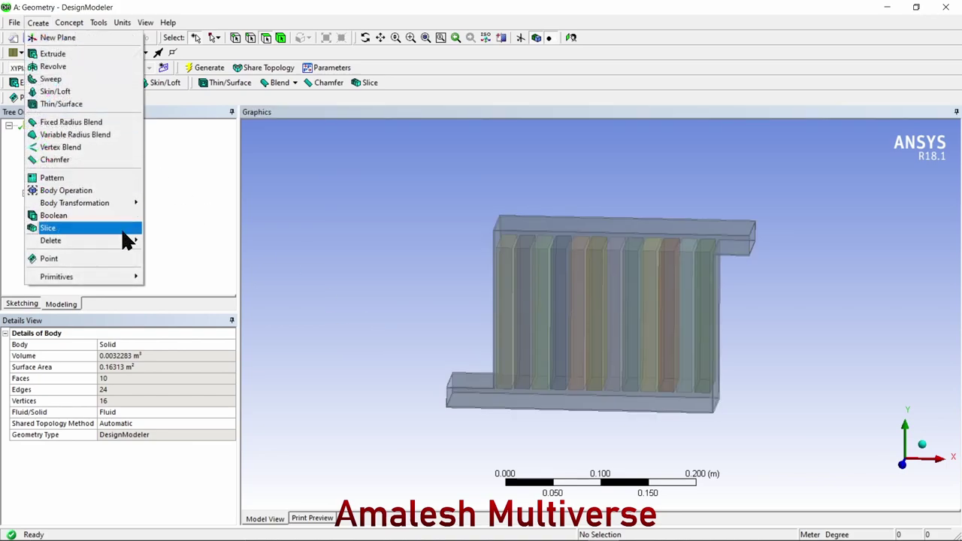
click(98, 216)
click(332, 253)
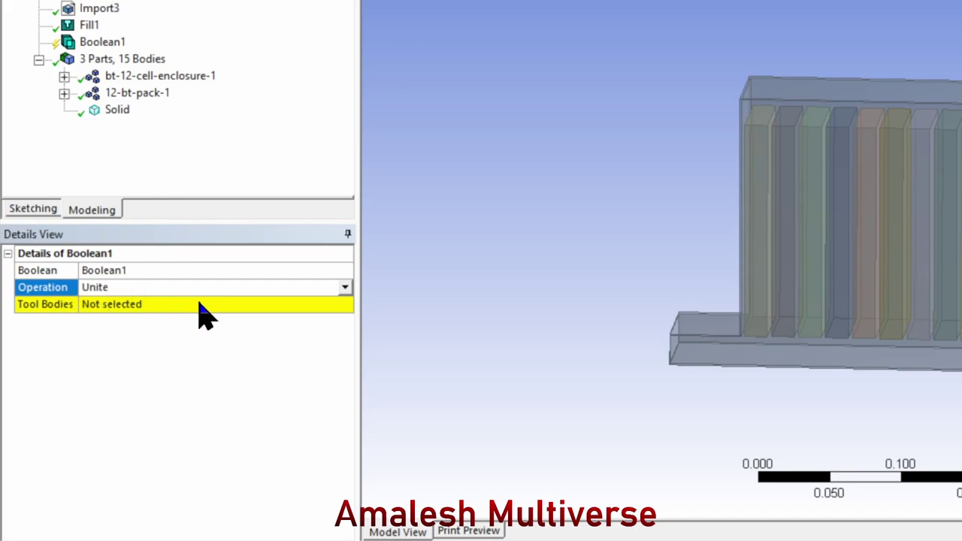
Set Boolean1 to Subtract with Solid as target and the 12-bt-pack-1 cells as tools.
click(345, 288)
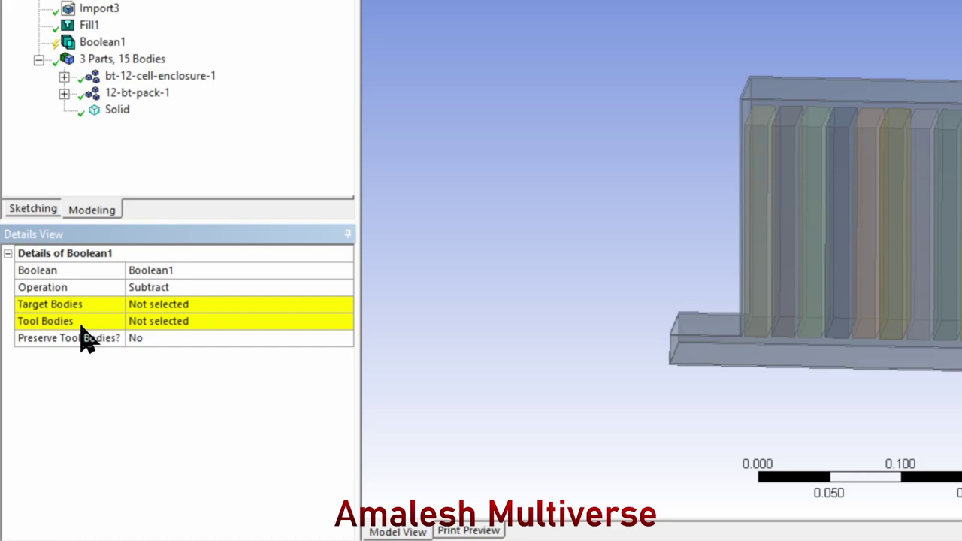
click(224, 308)
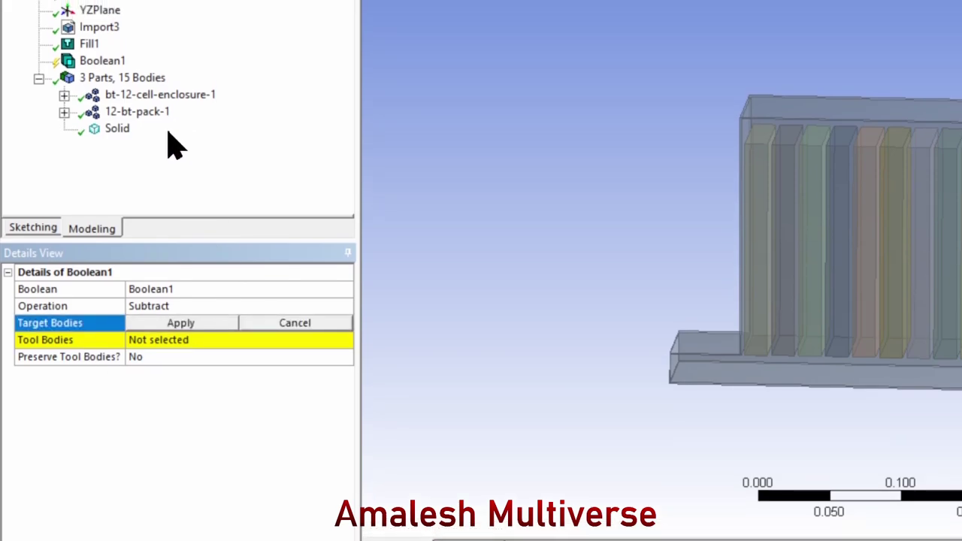
click(117, 123)
click(185, 325)
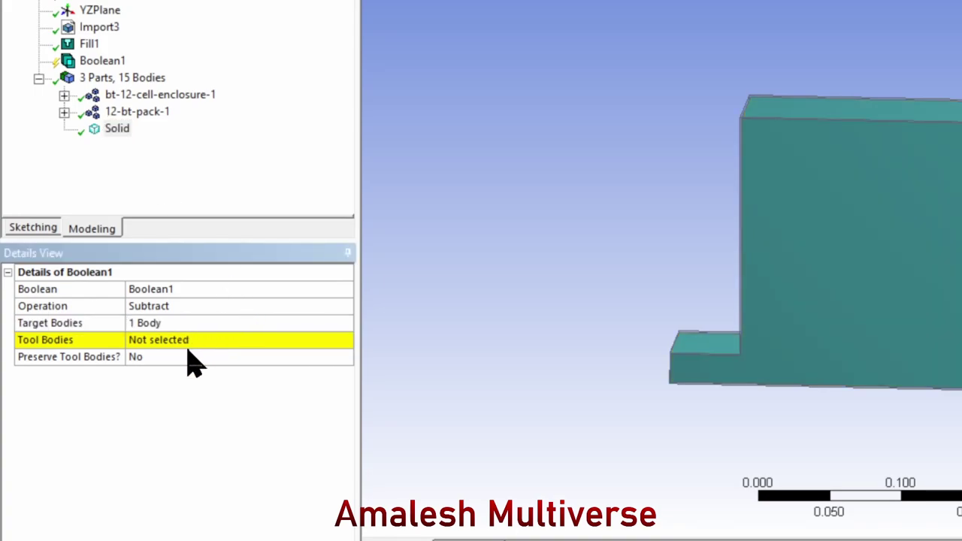
click(182, 341)
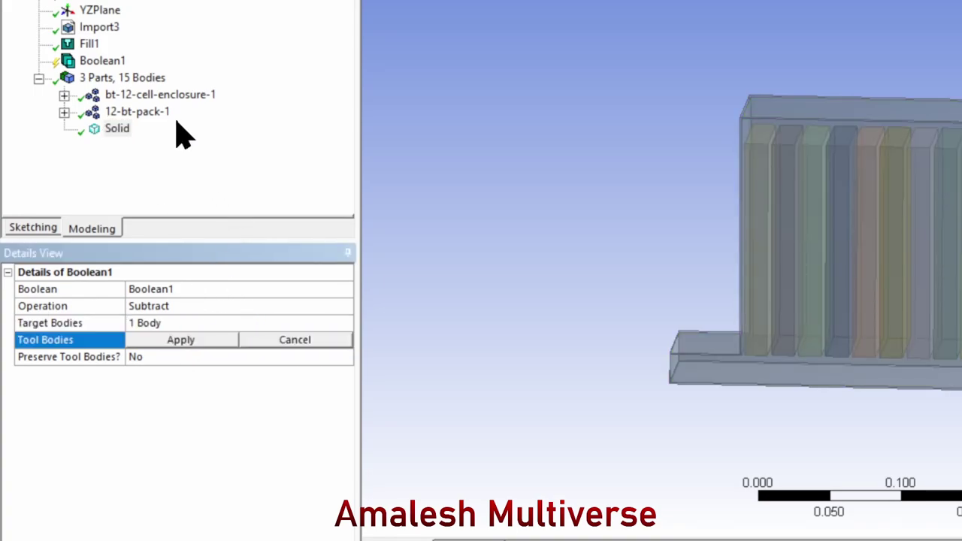
click(146, 137)
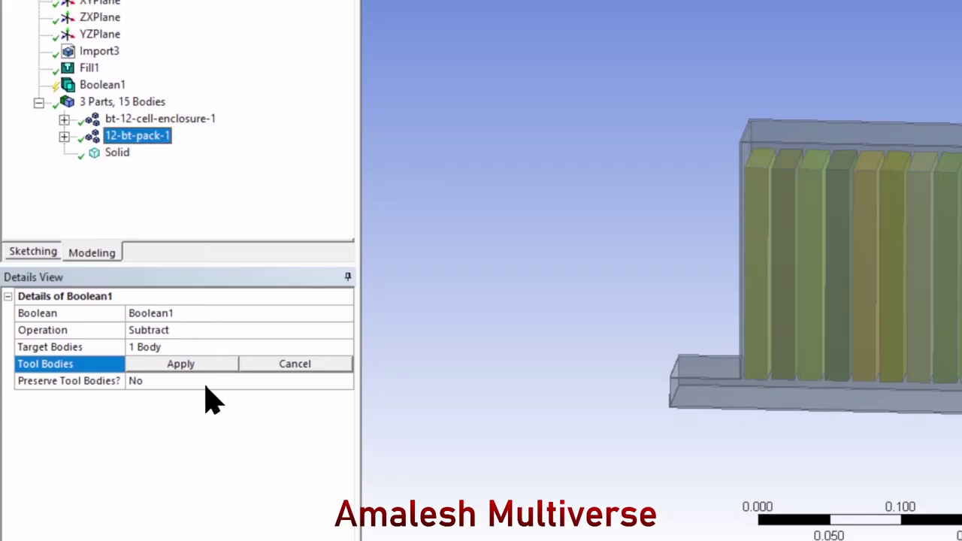
click(169, 364)
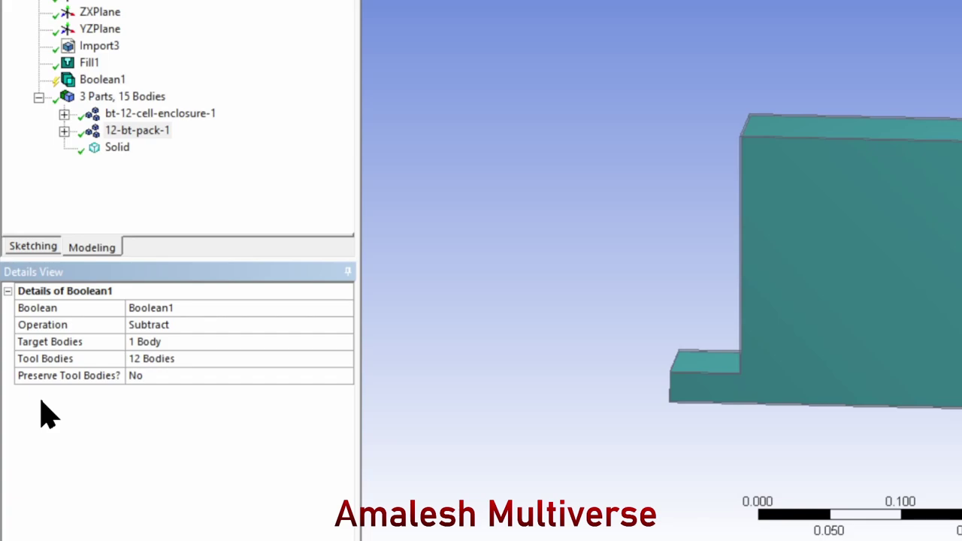
Set Preserve Tool Bodies to Yes, generate Boolean1, and select the resulting Solid body.
click(160, 374)
click(345, 376)
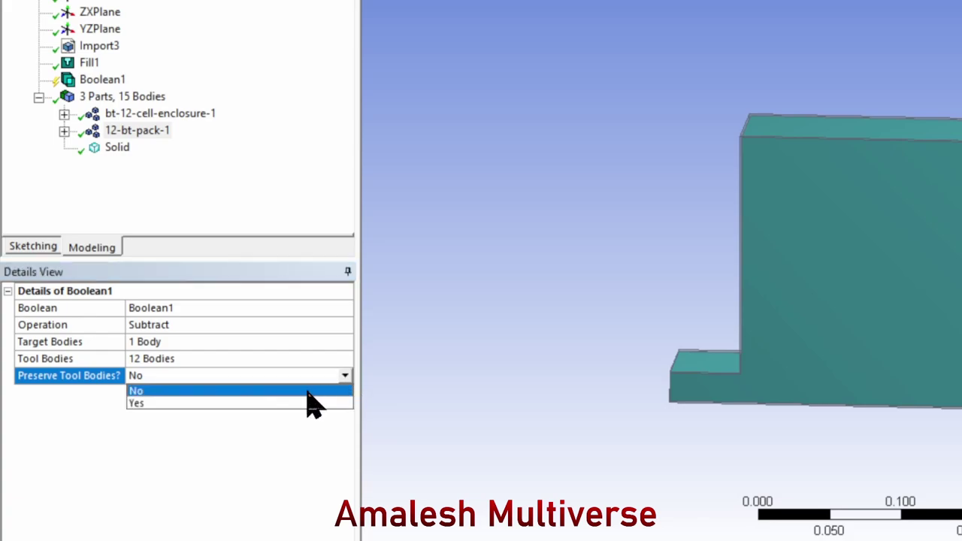
click(271, 402)
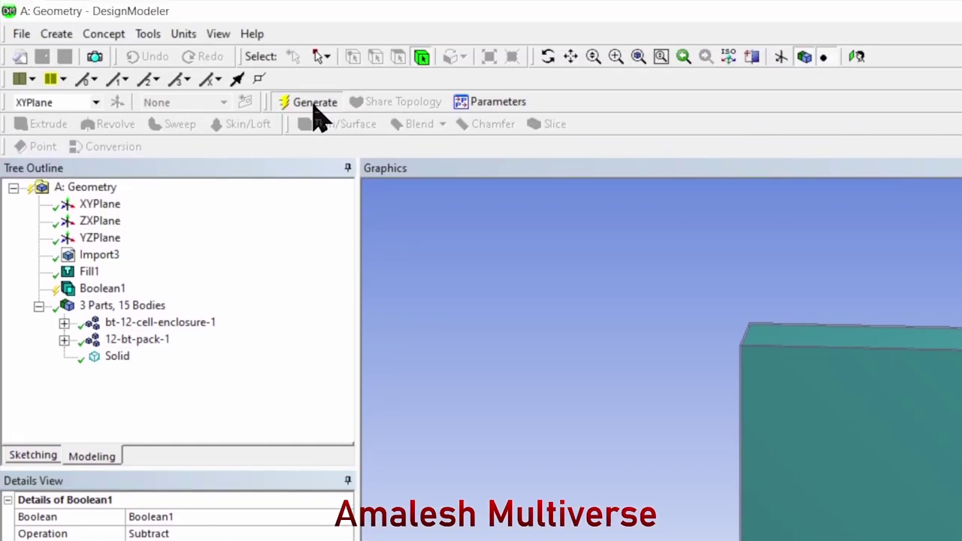
click(315, 107)
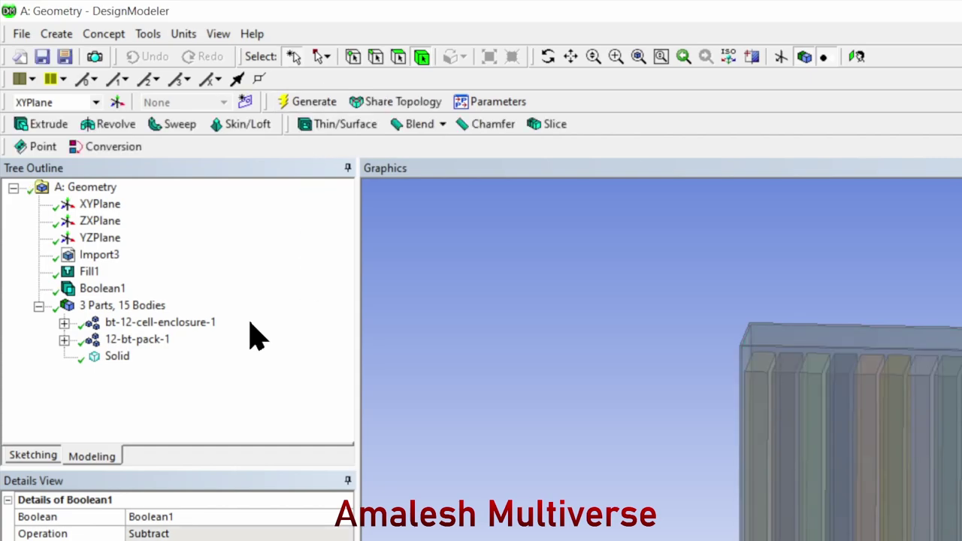
click(128, 360)
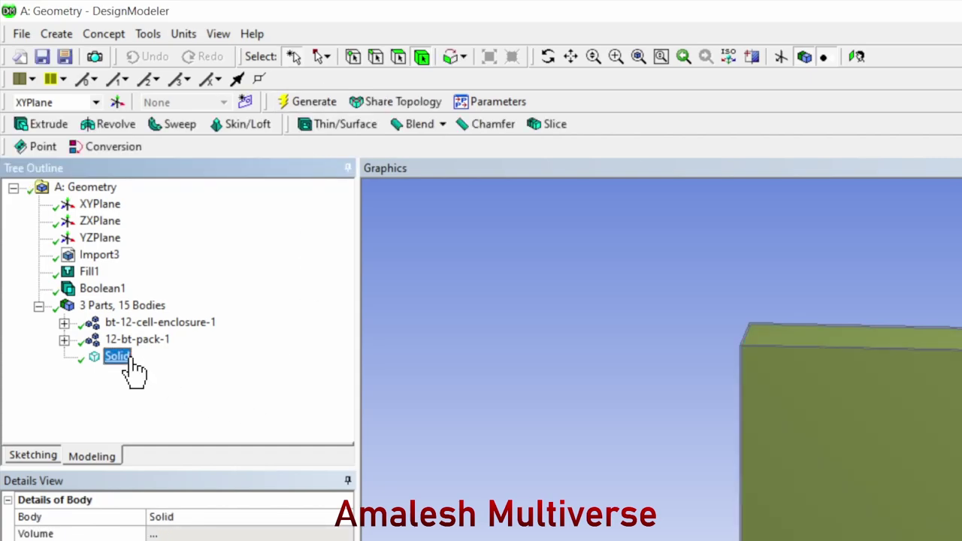
Show only the Solid body and tilt it to view its top with the 12 cell cavities.
right_click(118, 360)
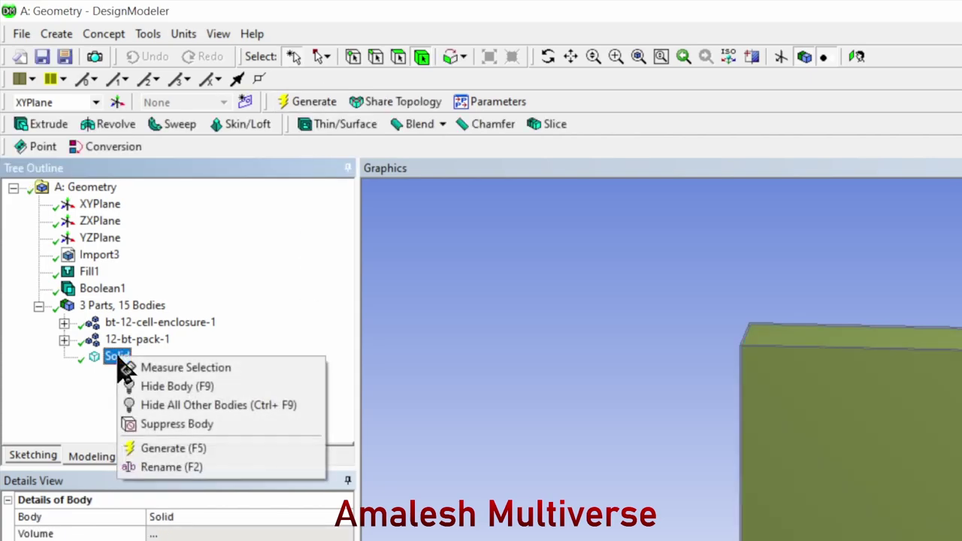
click(266, 405)
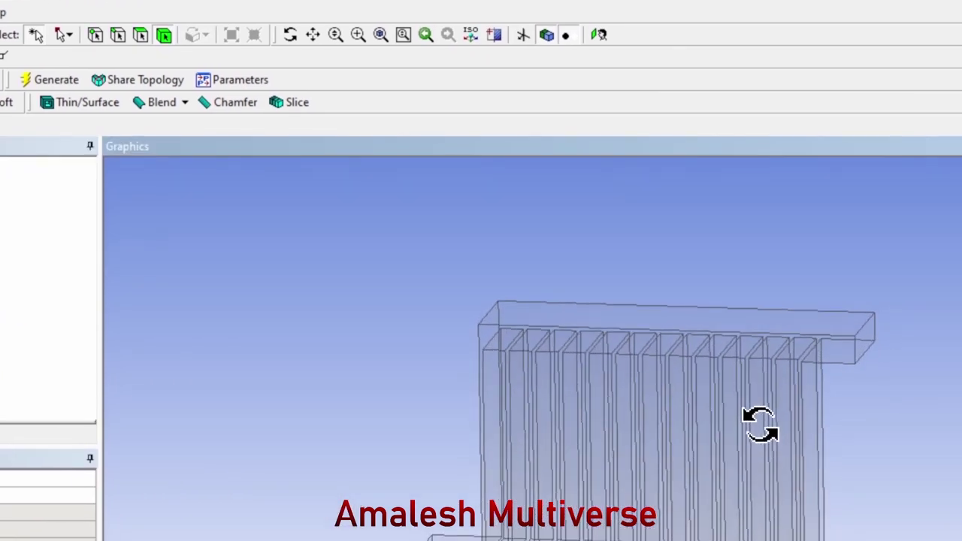
scroll(654, 373, down, 2)
scroll(575, 367, up, 5)
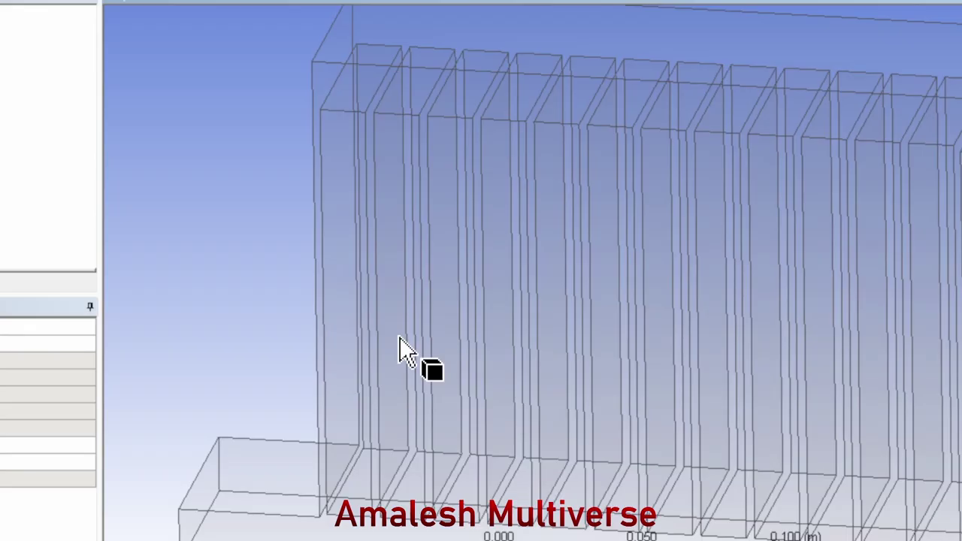
scroll(403, 350, up, 2)
scroll(510, 322, down, 4)
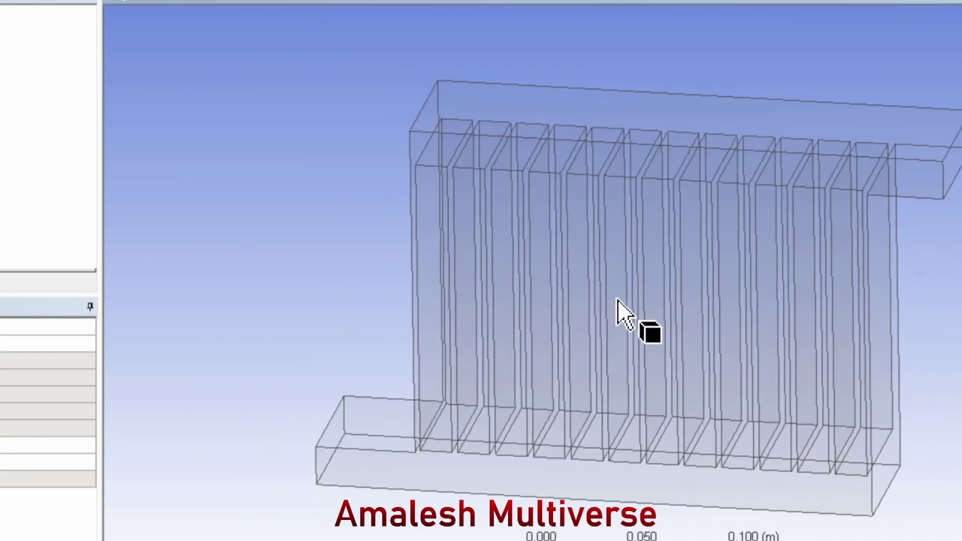
middle_drag(693, 320, 669, 348)
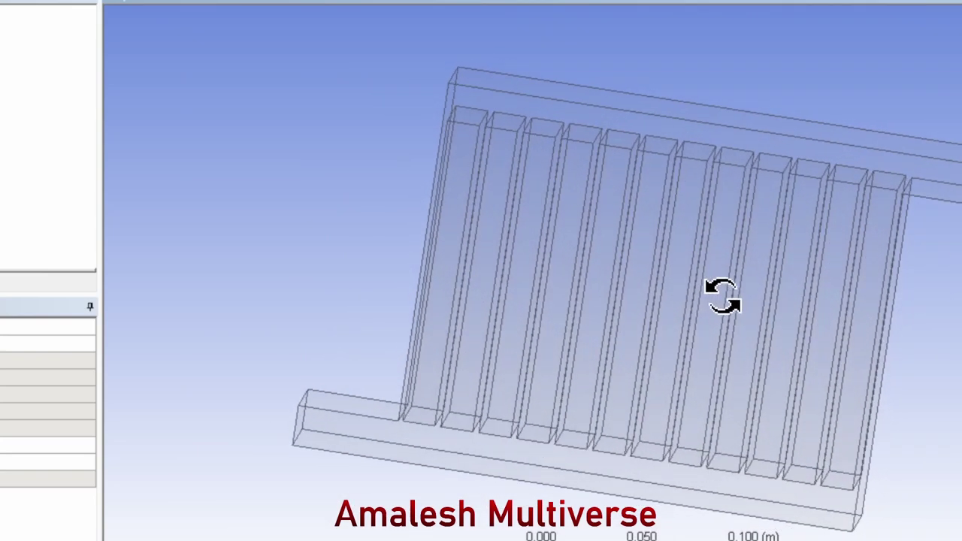
middle_drag(722, 296, 692, 350)
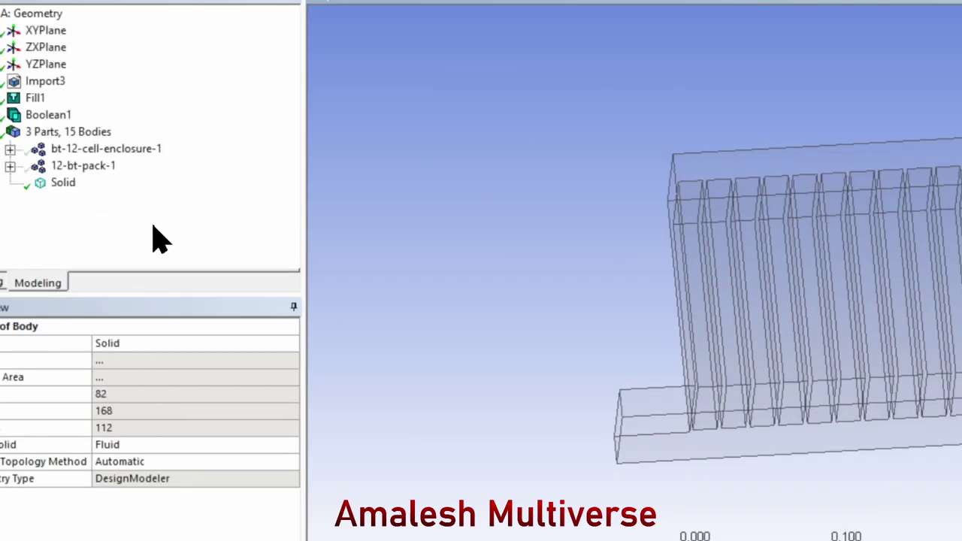
Review the bt-12-cell-enclosure-1 and 12-bt-pack-1 parts in the tree.
click(160, 238)
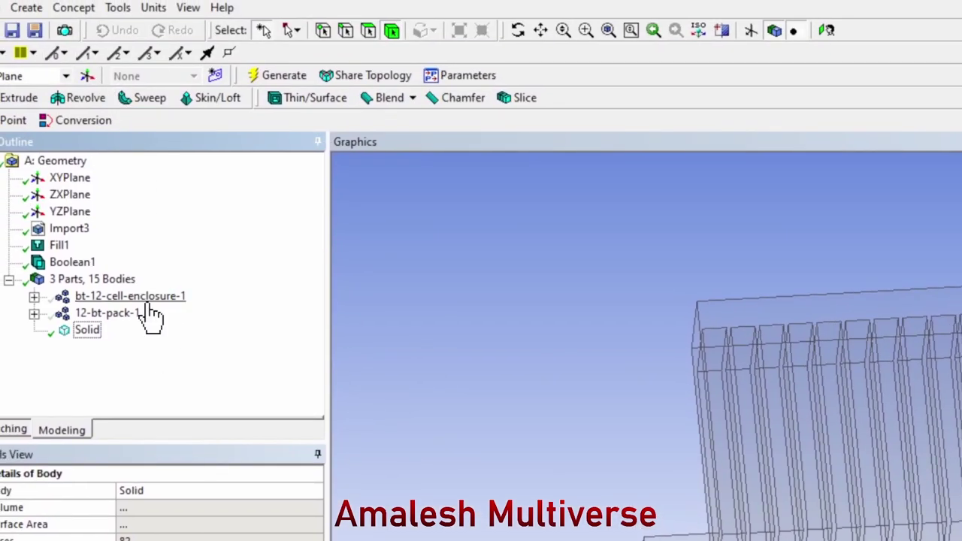
click(149, 297)
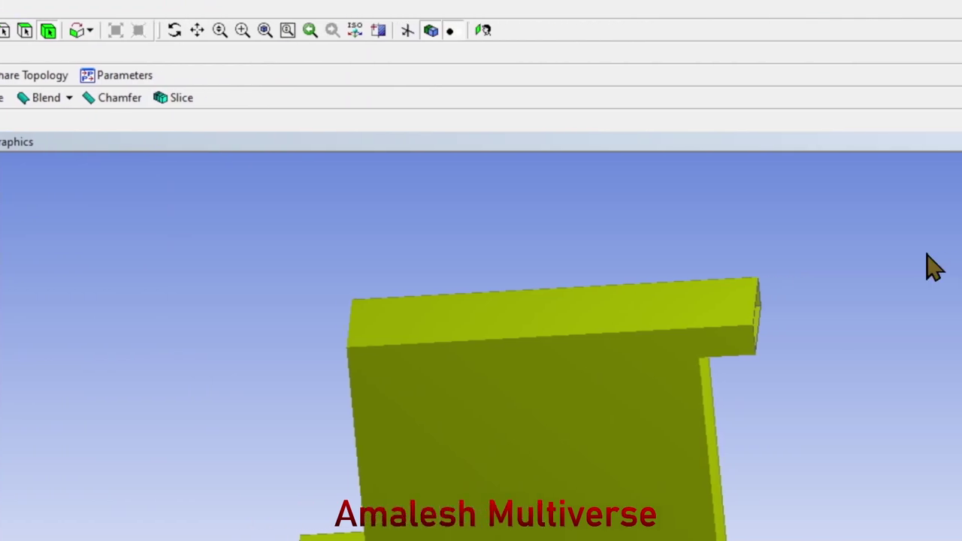
middle_drag(927, 266, 811, 203)
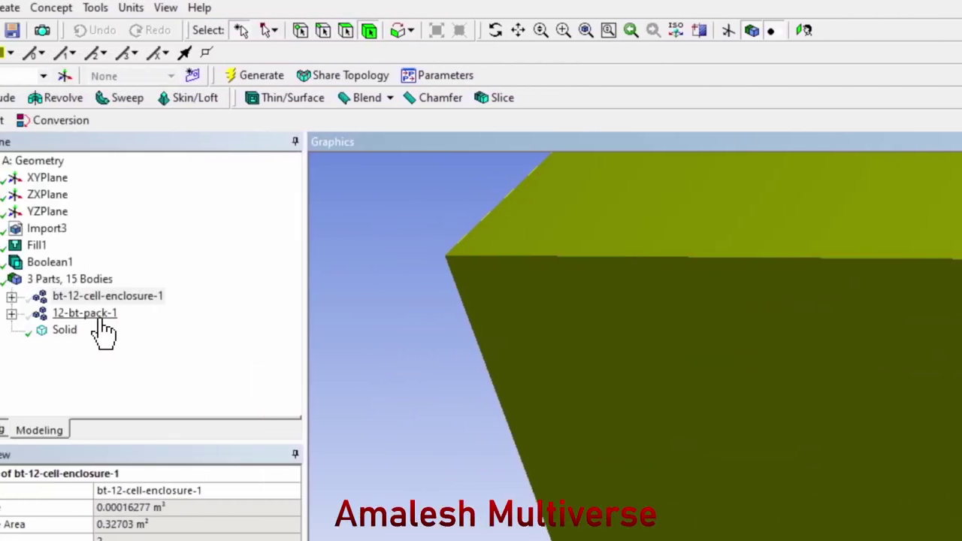
click(100, 315)
scroll(724, 399, up, 2)
scroll(722, 399, down, 2)
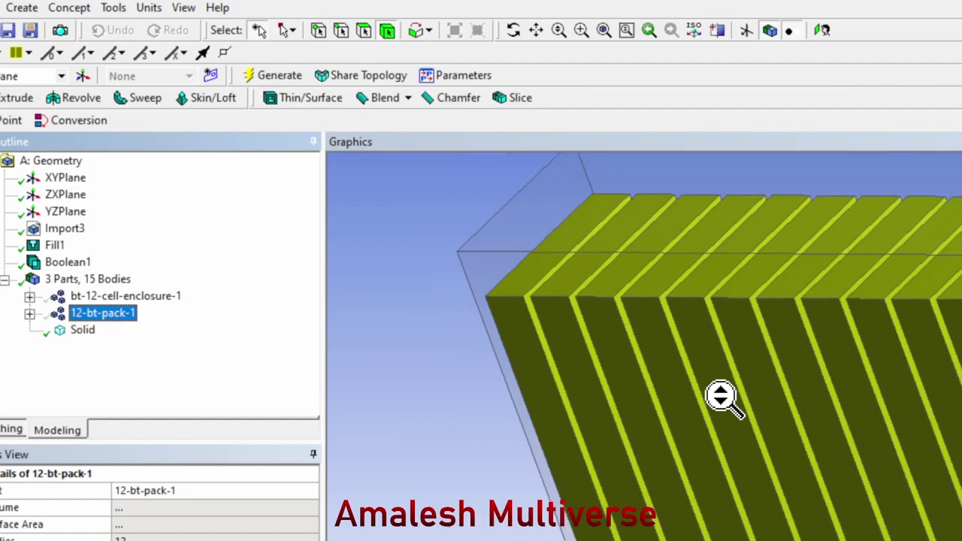
scroll(721, 398, down, 1)
Rename the Solid body to 'Air'.
click(89, 331)
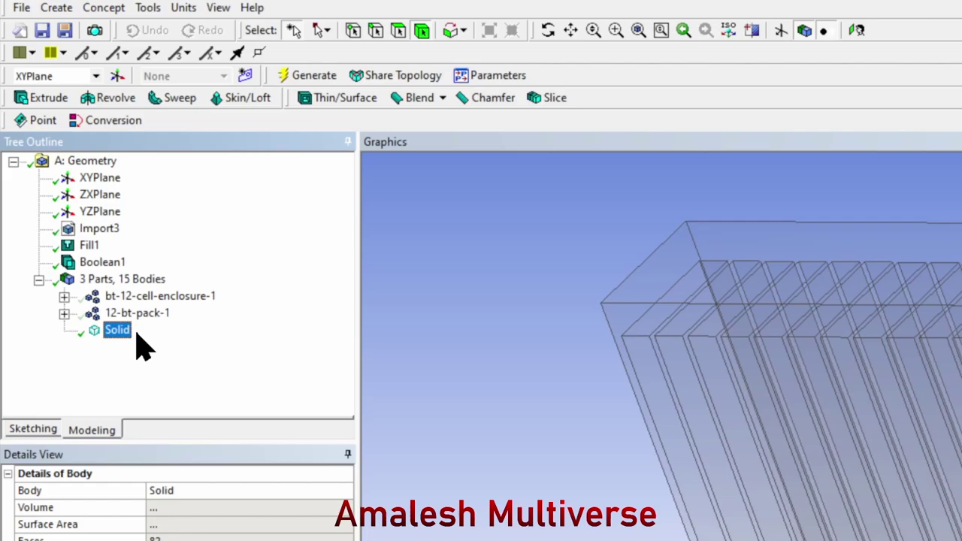
key(F2)
text(Air)
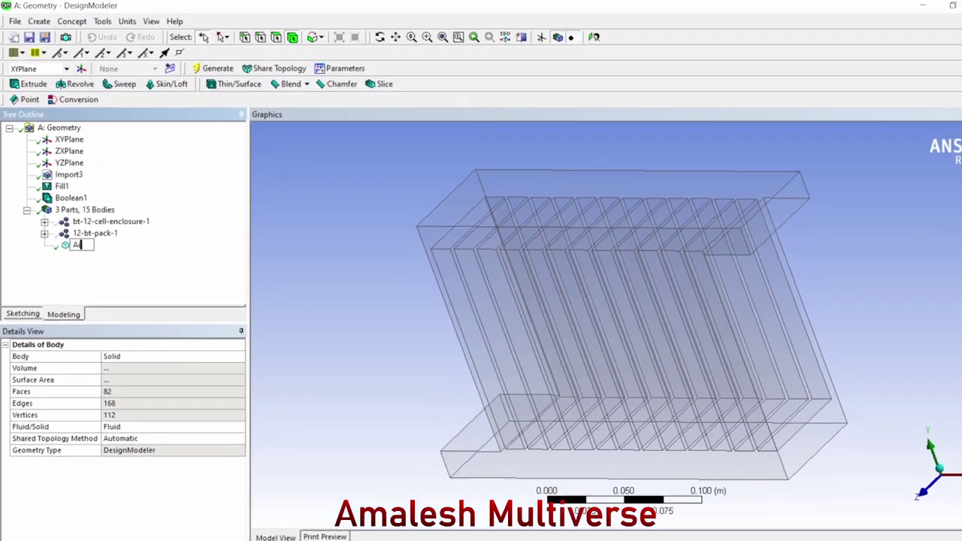
key(Return)
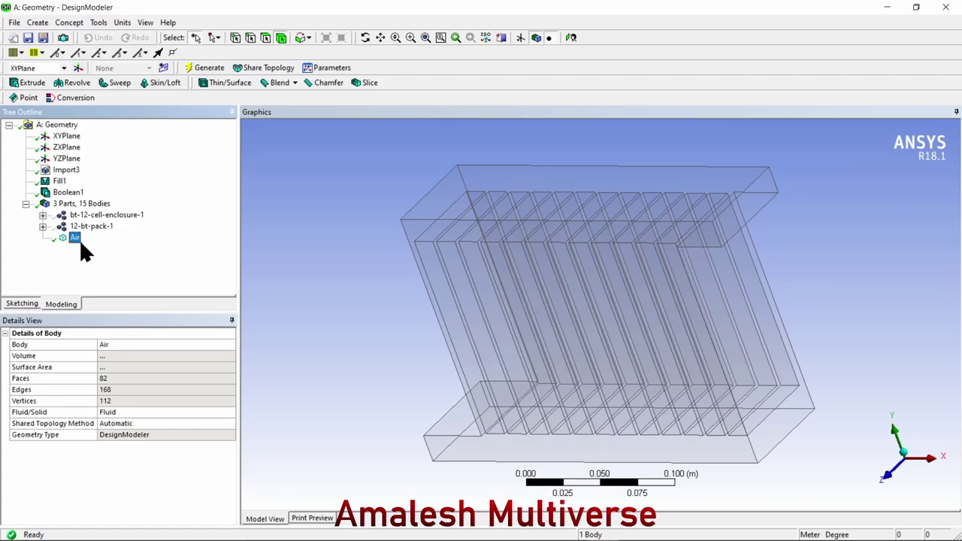
Add a new Boolean feature with its operation set to Unite.
click(38, 22)
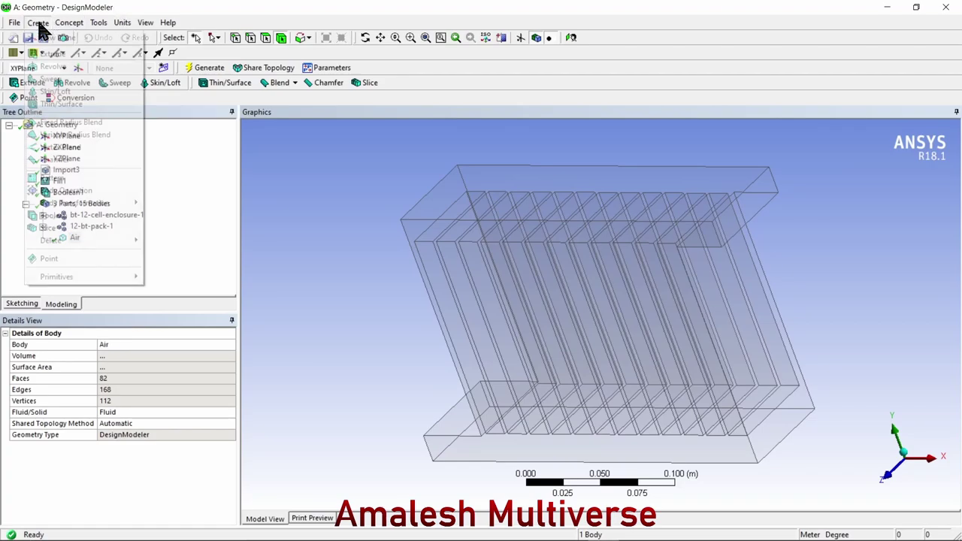
click(66, 215)
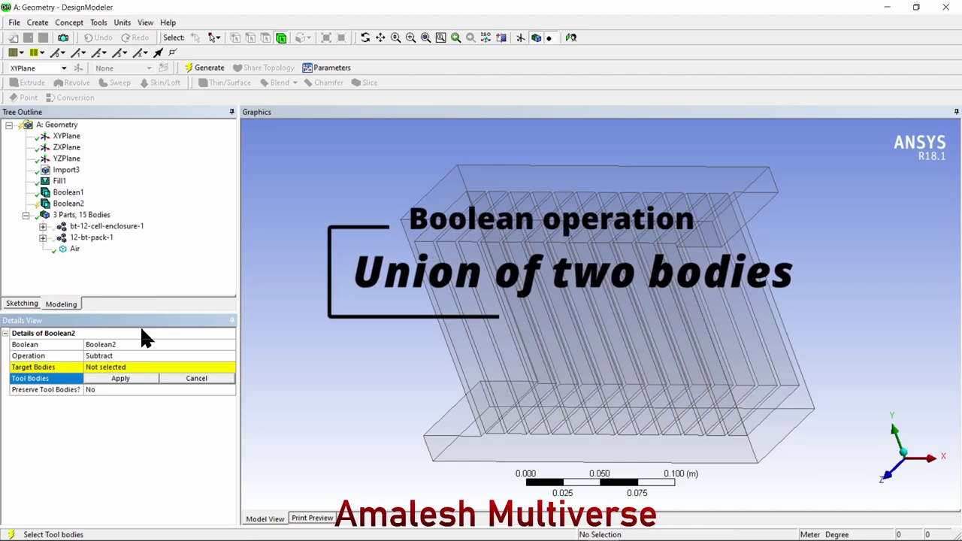
click(190, 350)
click(221, 356)
click(223, 357)
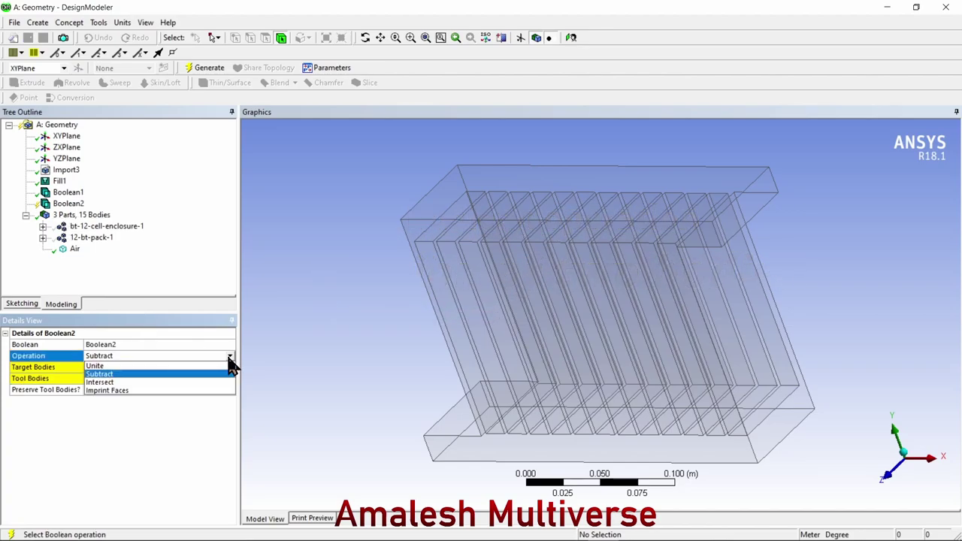
click(203, 366)
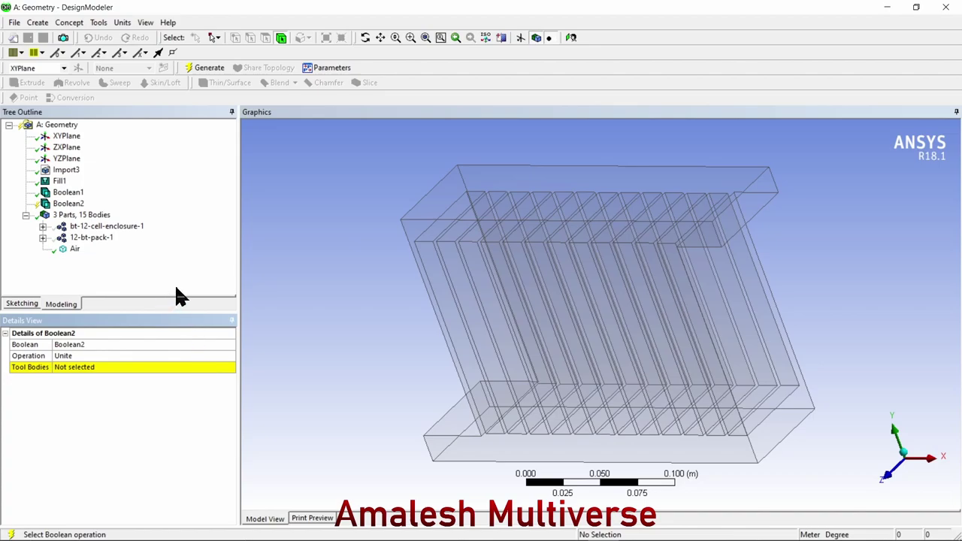
Use the two enclosure bodies and Air as tool bodies and generate the unite.
click(129, 231)
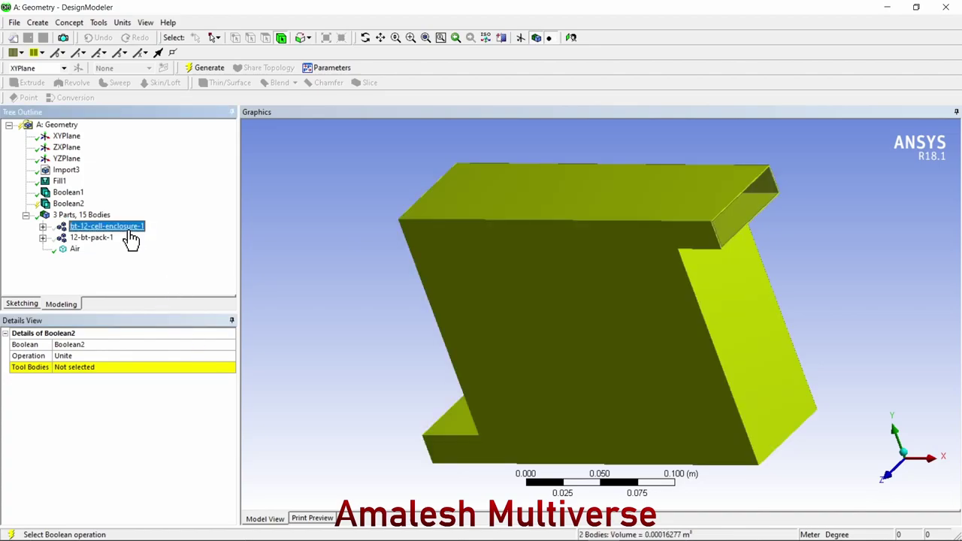
ctrl+click(76, 250)
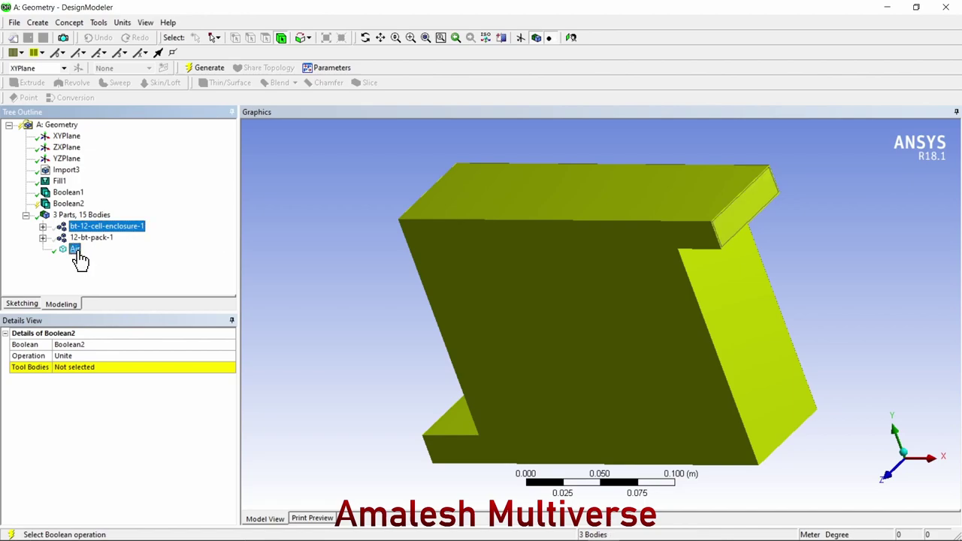
click(97, 366)
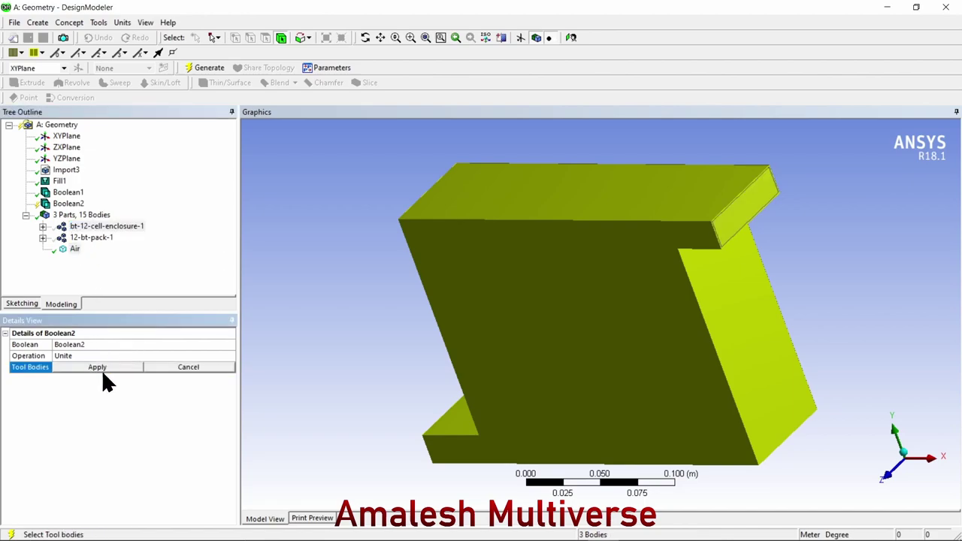
click(108, 365)
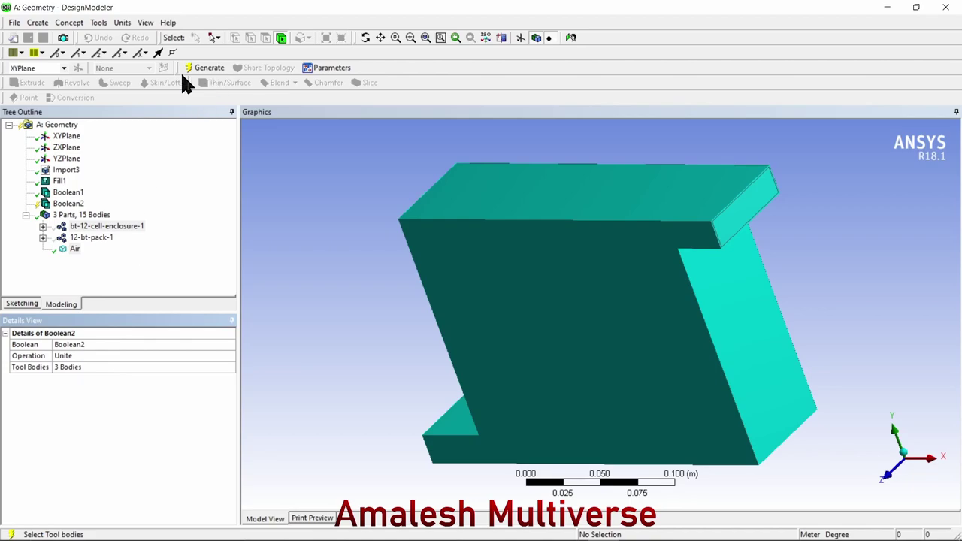
click(197, 69)
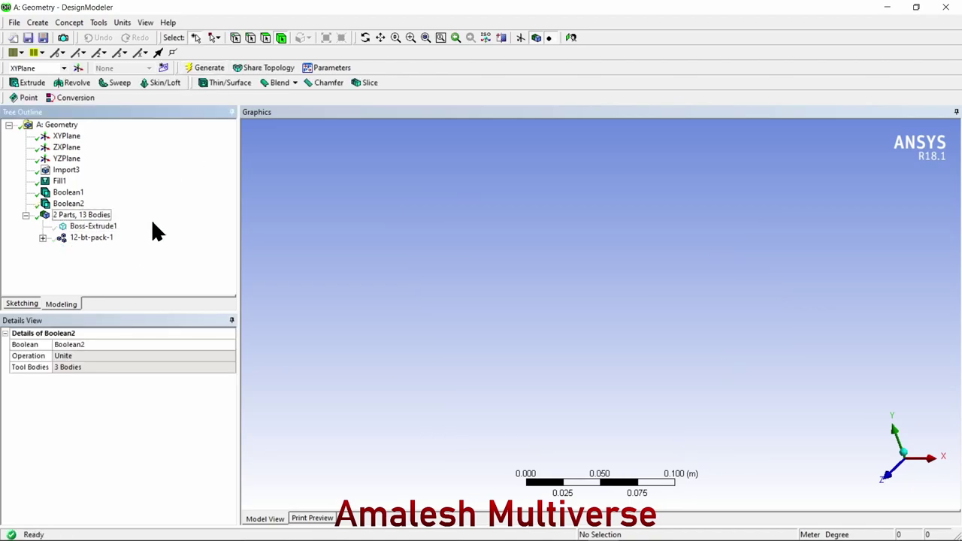
Confirm 12-bt-pack-1 holds 12 cells and show them inside the translucent Boss-Extrude1.
click(43, 237)
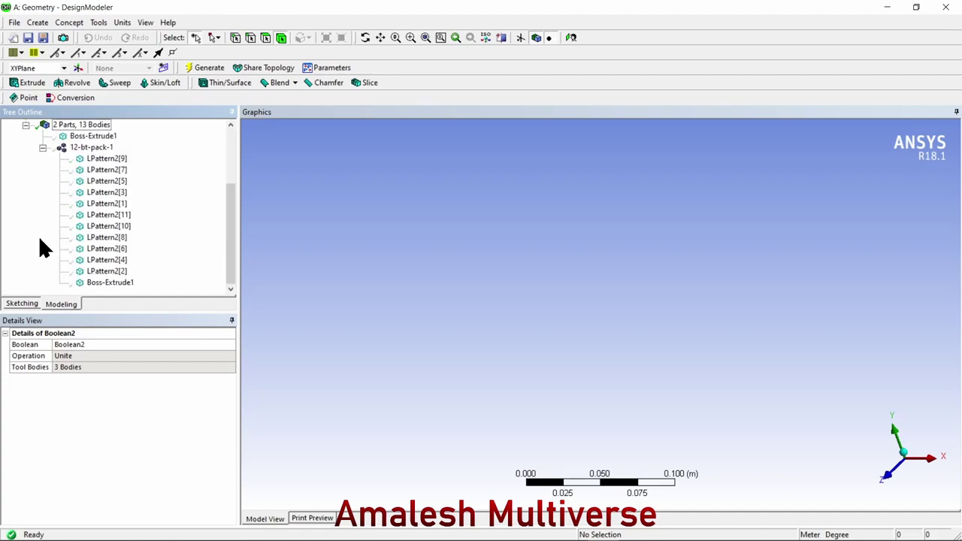
click(43, 147)
click(93, 226)
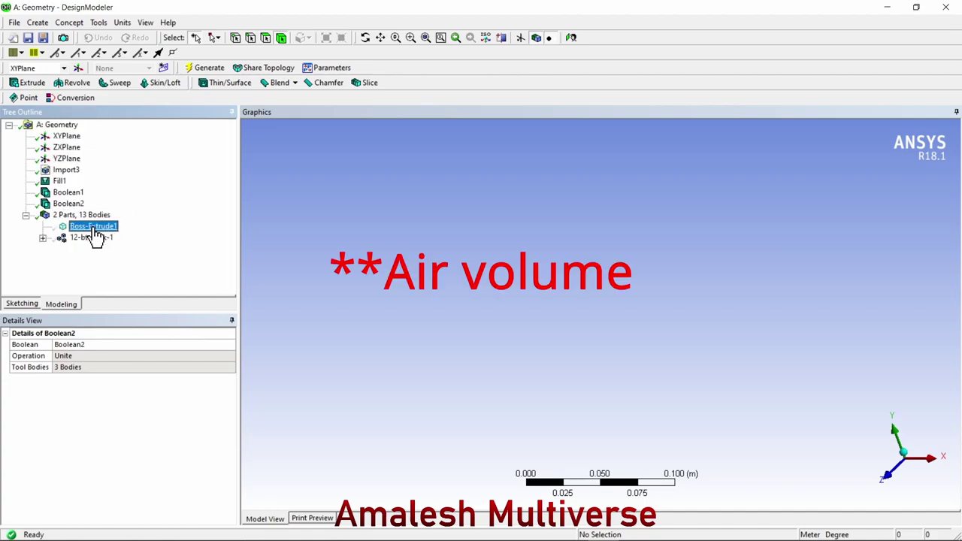
right_click(306, 180)
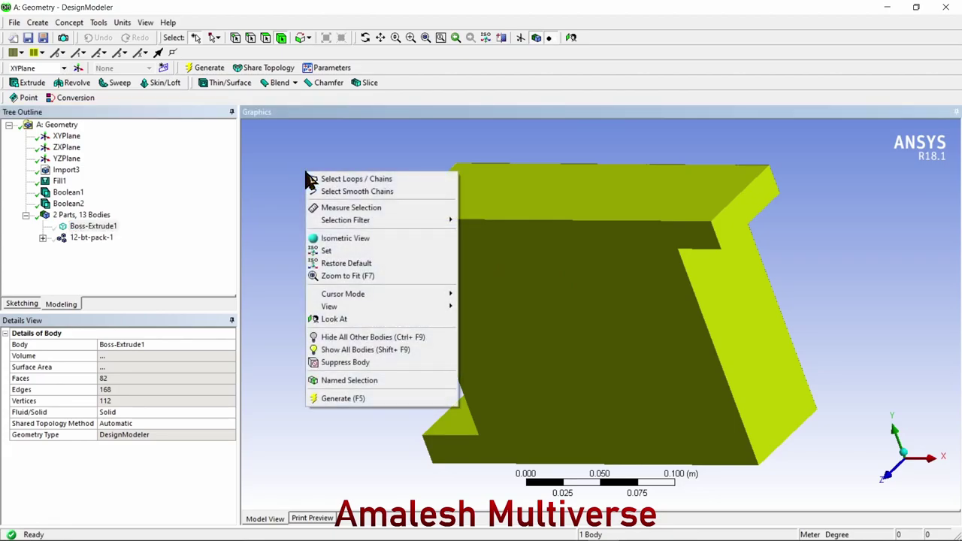
click(350, 363)
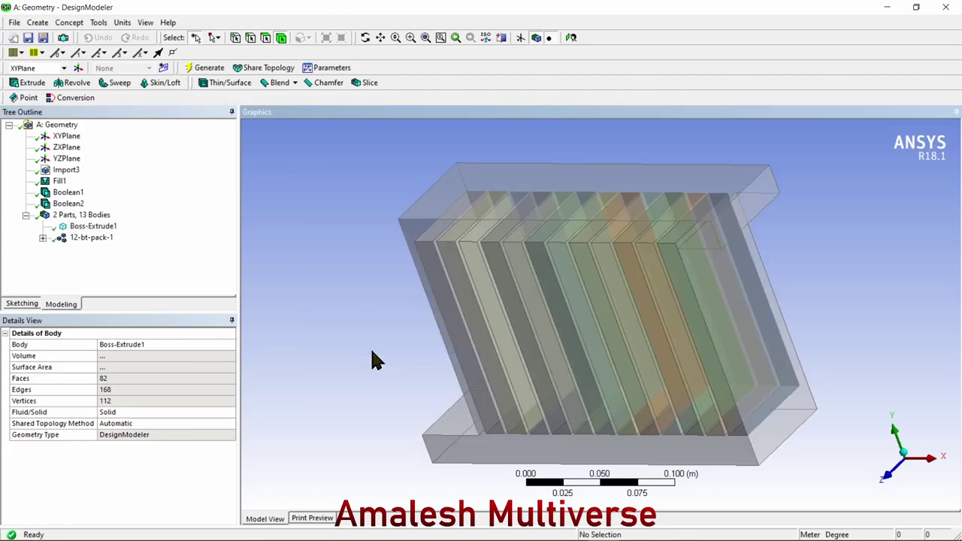
mouse_move(613, 269)
middle_down()
mouse_move(665, 248)
mouse_move(706, 207)
mouse_move(623, 254)
middle_up()
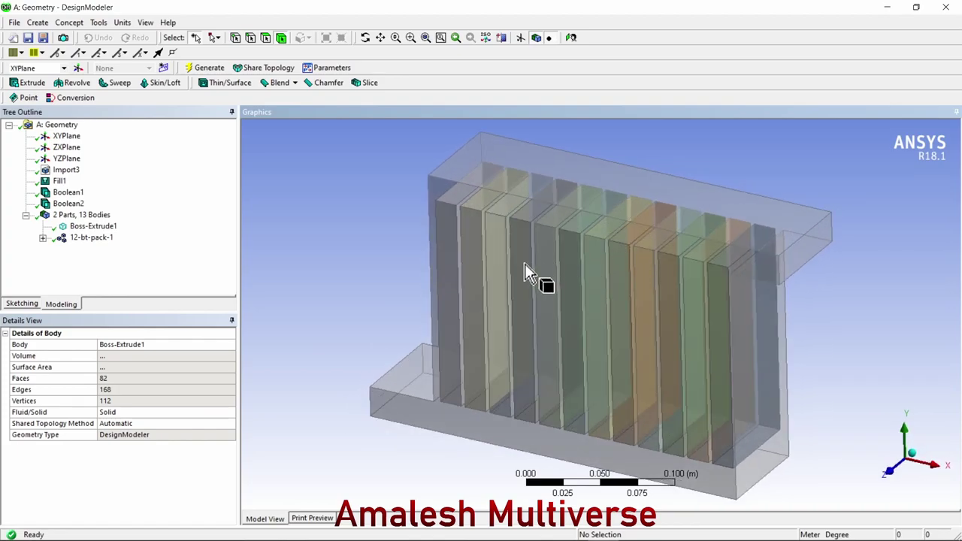